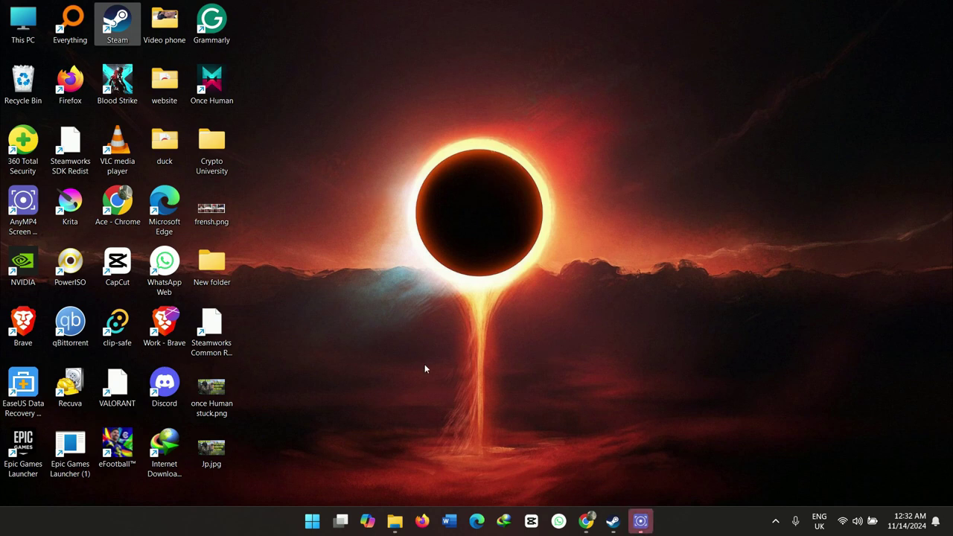
- Bring up the X360 Controller Emulator running in the background, view its Controller 1 mapping, and minimize its window
mouse_move(395, 530)
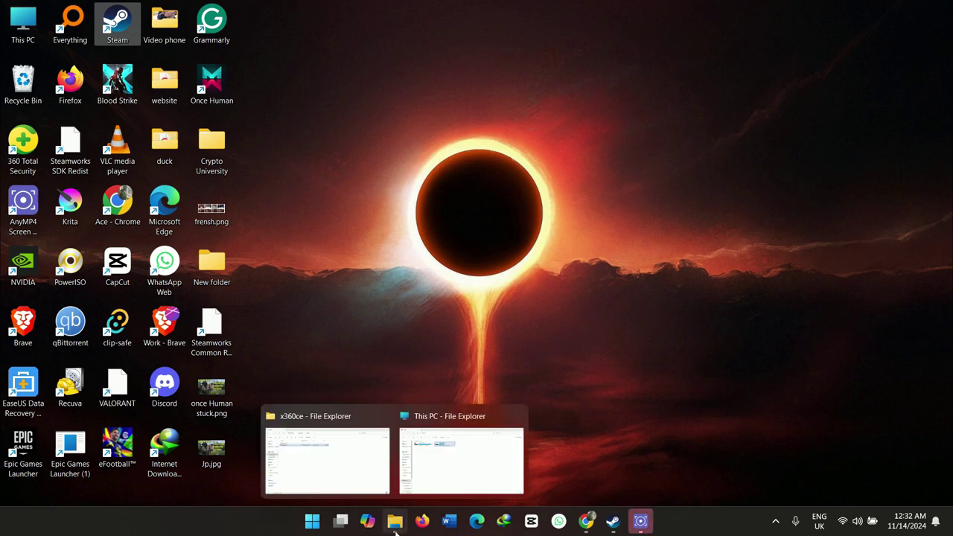
left_click(775, 522)
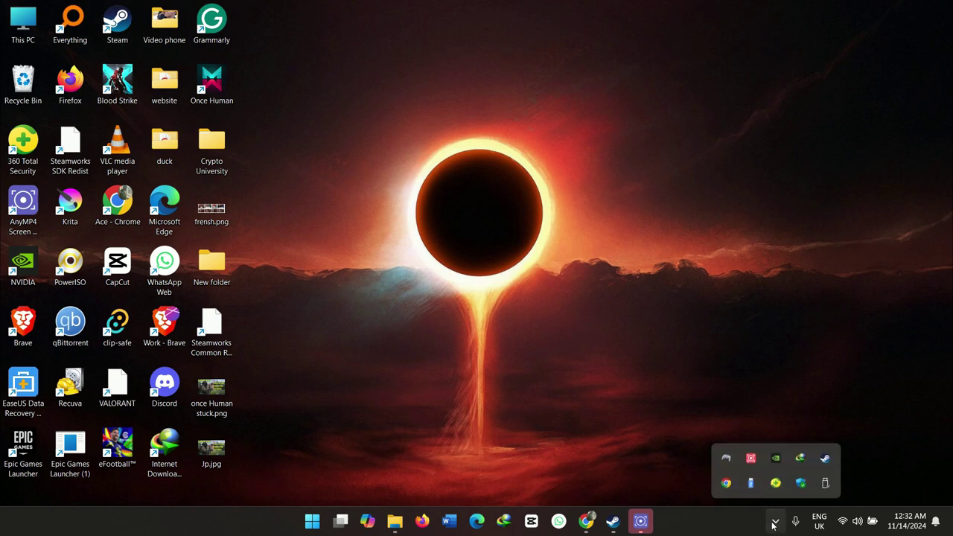
left_click(725, 460)
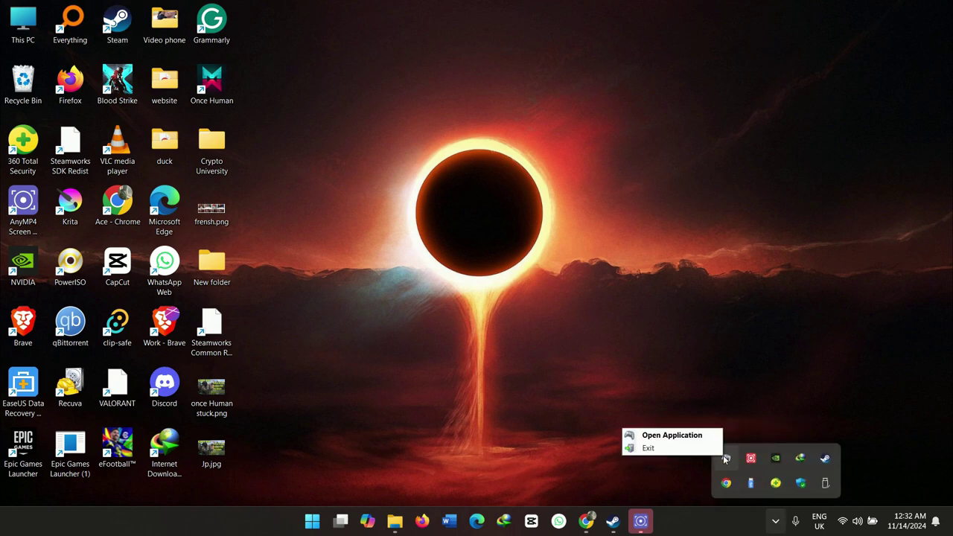
left_click(675, 435)
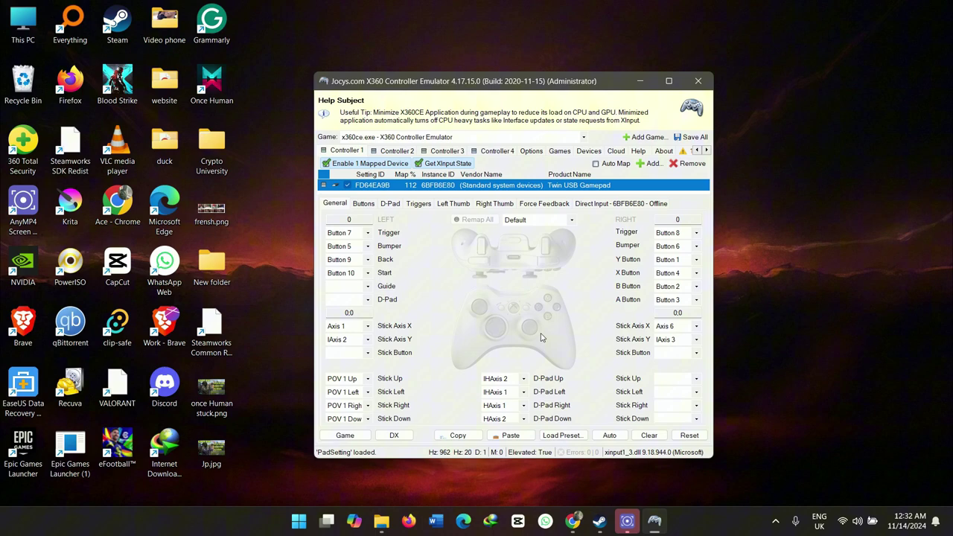
left_click_drag(573, 80, 621, 40)
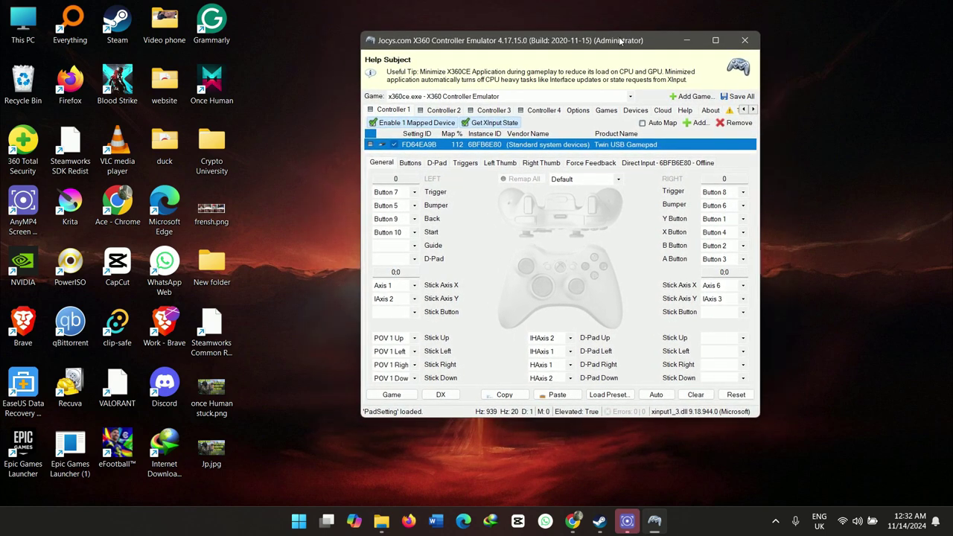
left_click(688, 41)
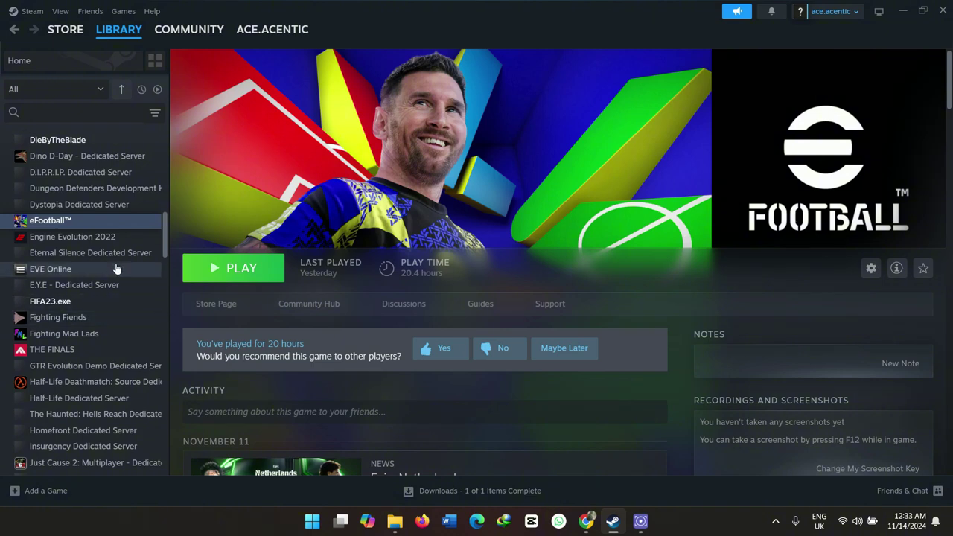
- Switch to Steam and open the FIFA23.exe entry in the game library
left_click_drag(167, 239, 113, 242)
scroll(113, 242, "up", 3)
left_click(70, 328)
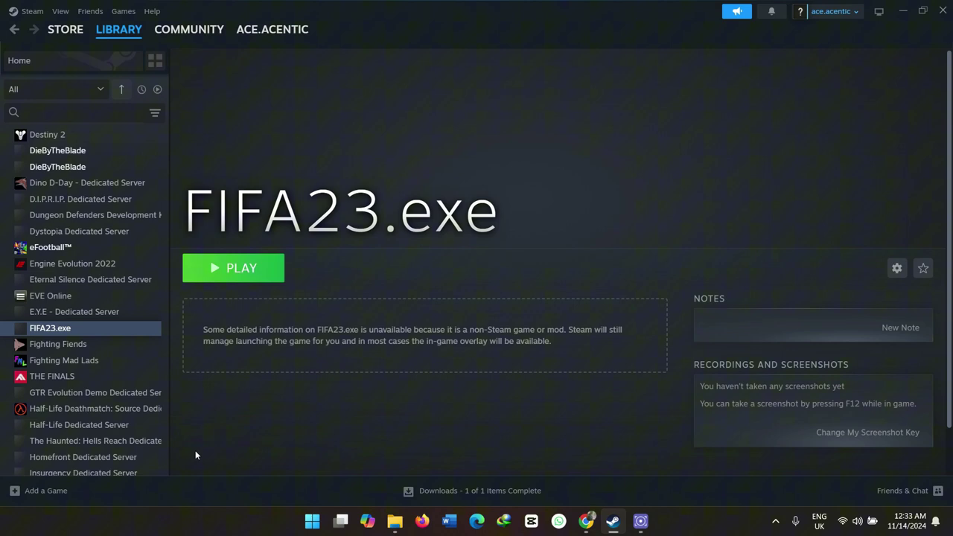
- Add CapCut to the Steam library as a non-Steam game
left_click(49, 490)
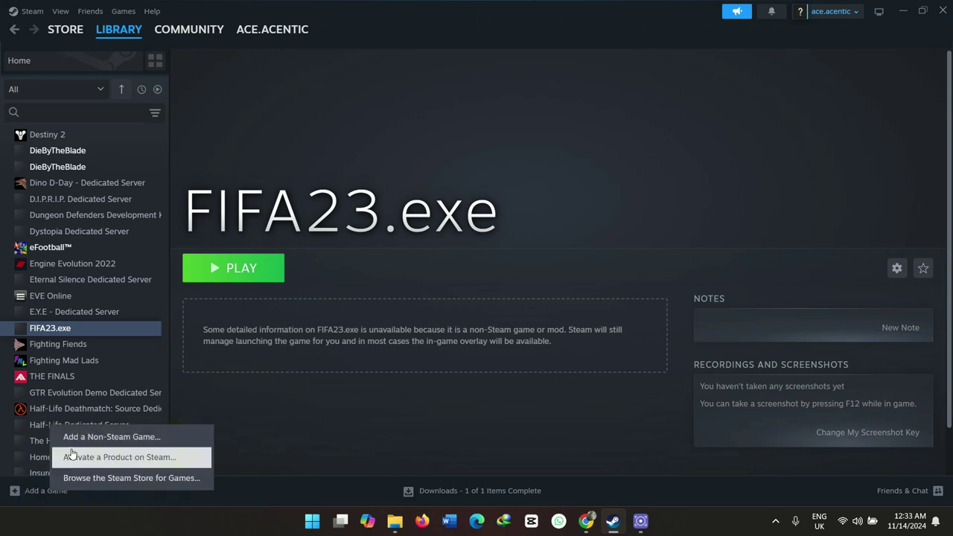
left_click(85, 441)
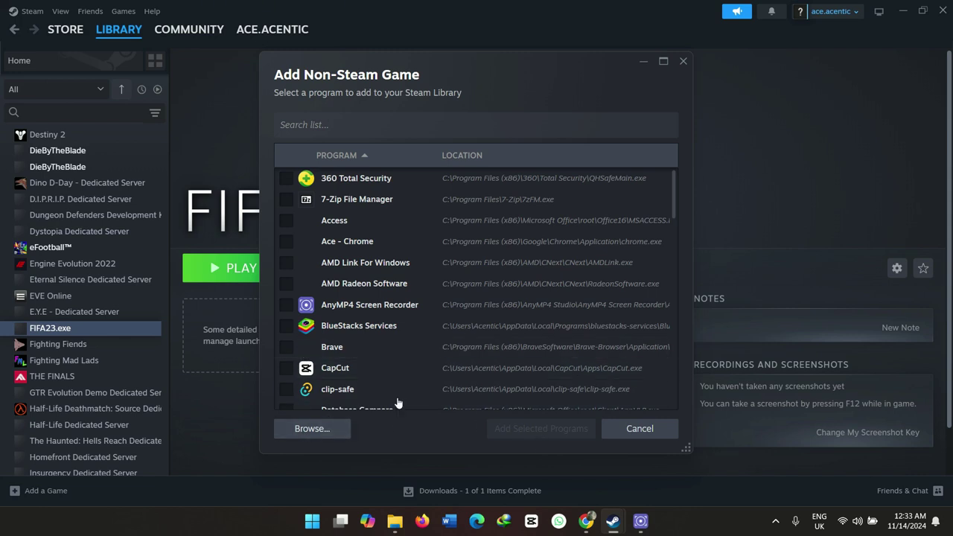
left_click(324, 372)
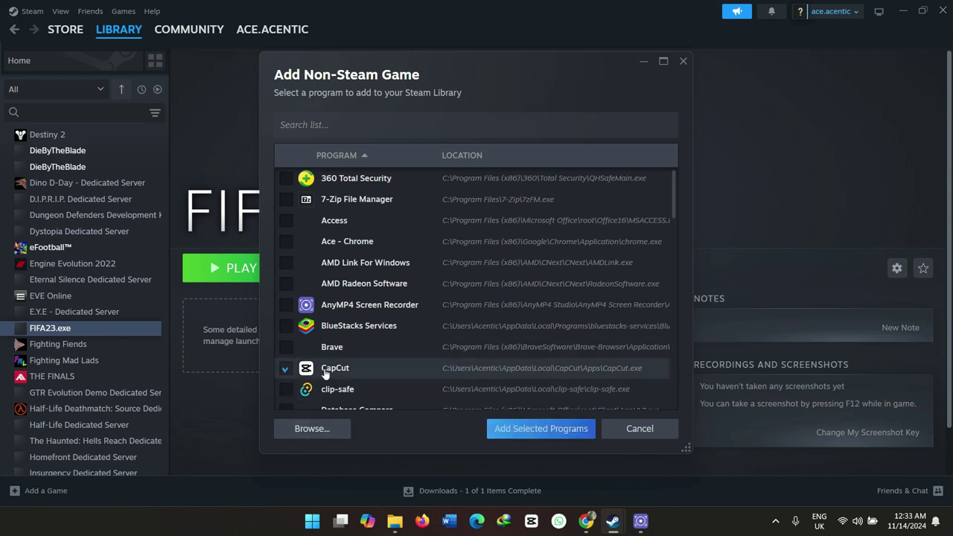
left_click(509, 430)
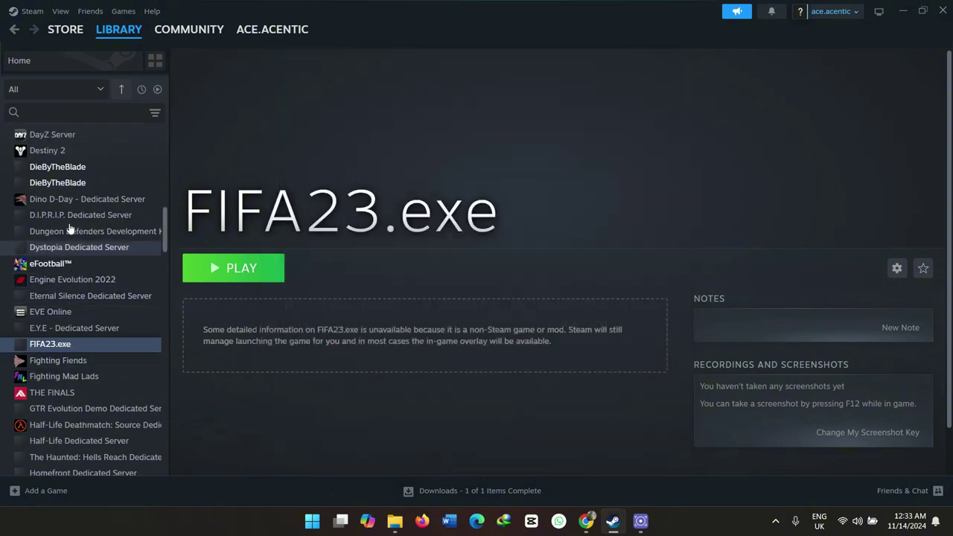
- View the library pages of the non-Steam entries CapCut and Blood Strike
left_click_drag(167, 245, 167, 200)
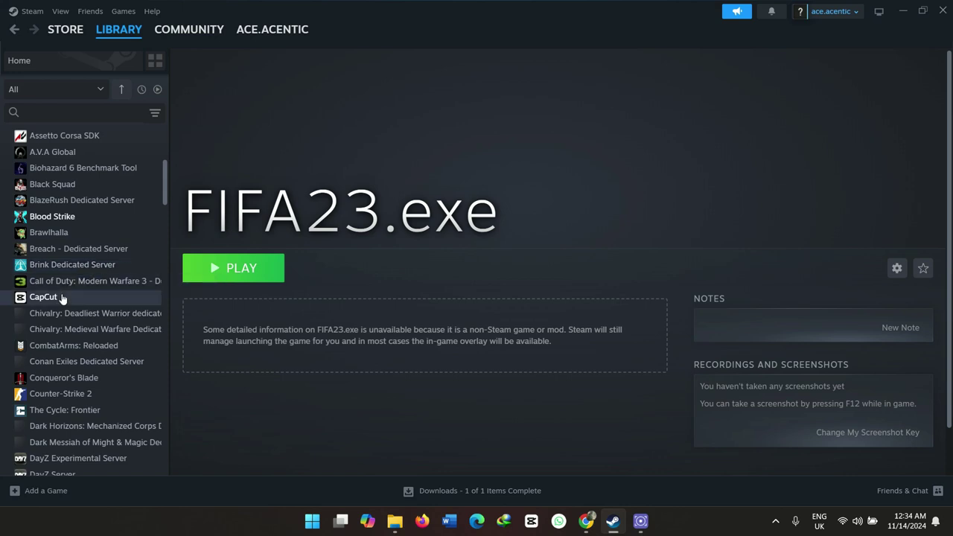
left_click(63, 298)
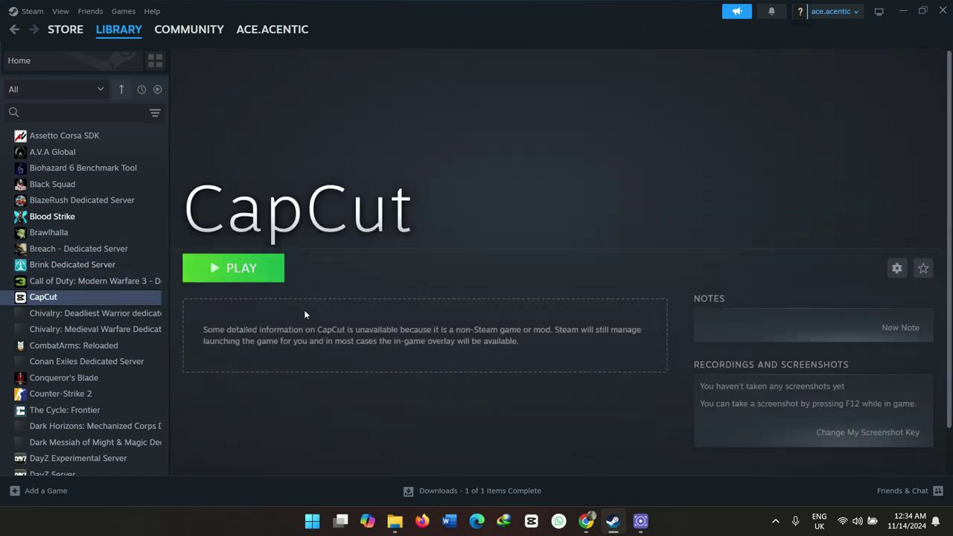
left_click(93, 222)
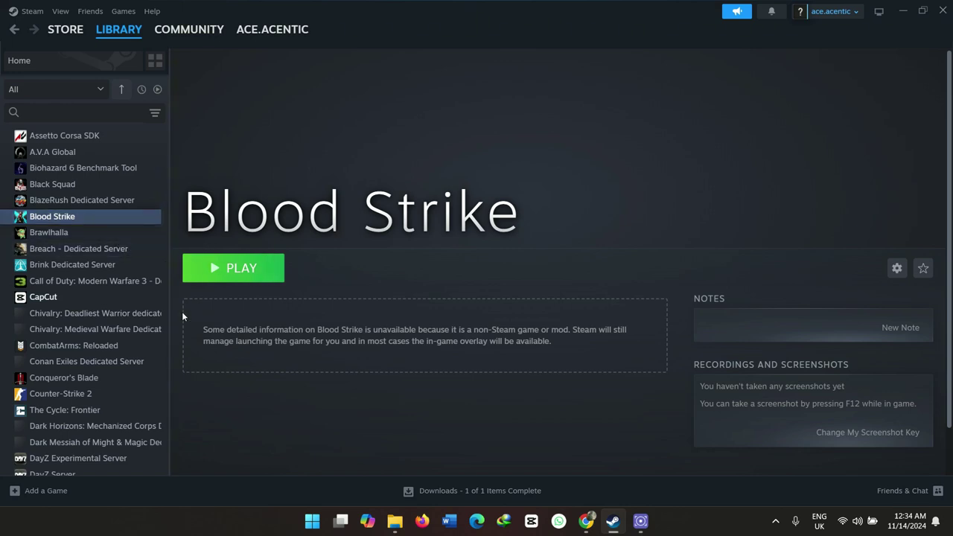
- Search the library for "ef" and open the eFootball page
left_click_drag(167, 195, 164, 157)
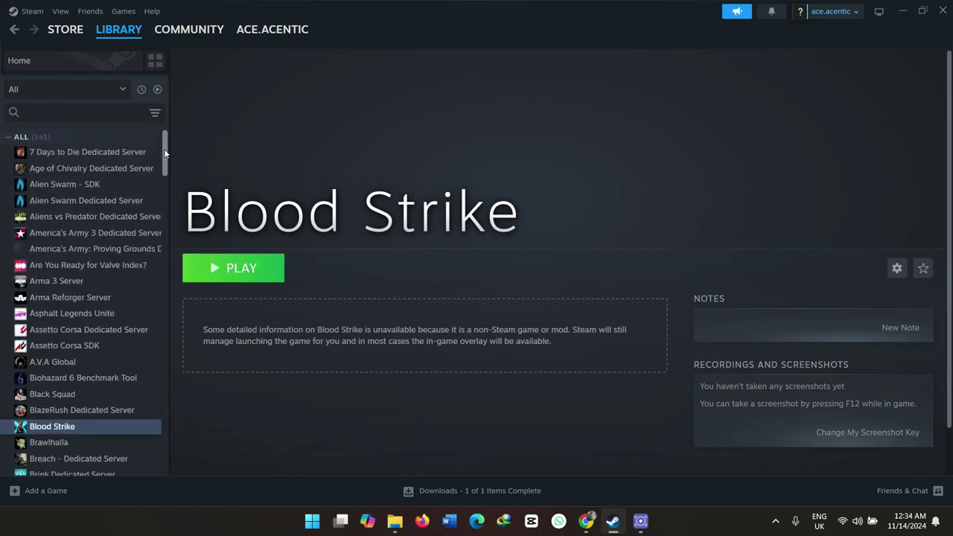
left_click(69, 112)
type("ef")
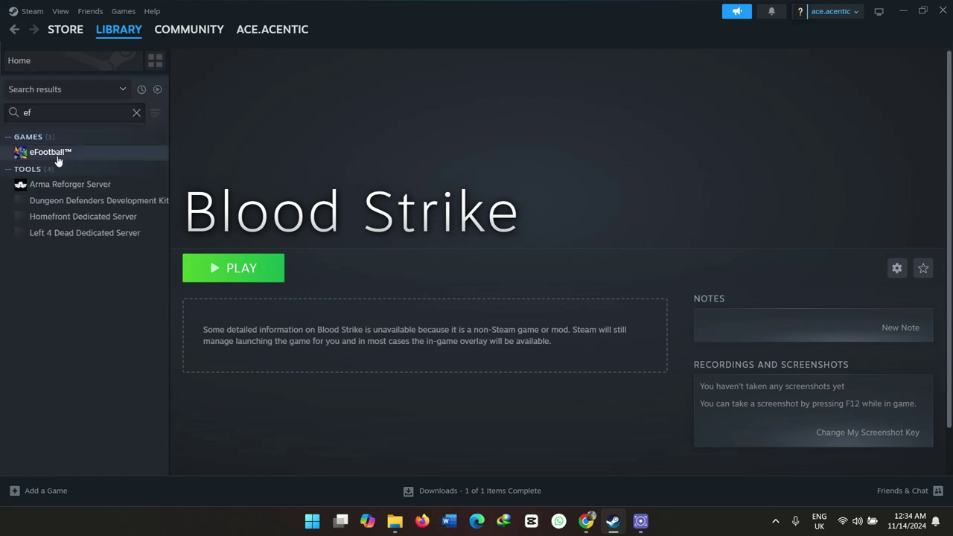
left_click(63, 156)
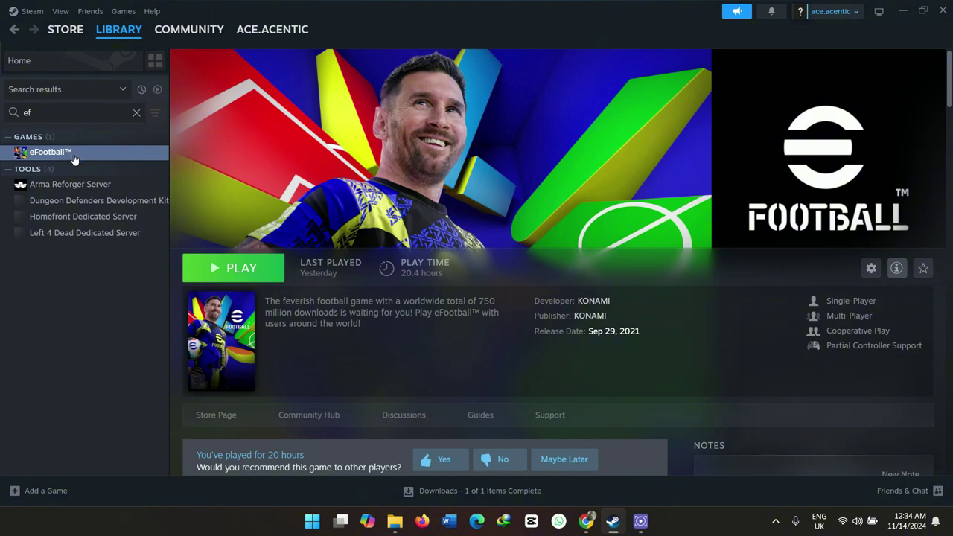
- Open the controller settings in eFootball's properties
left_click(873, 269)
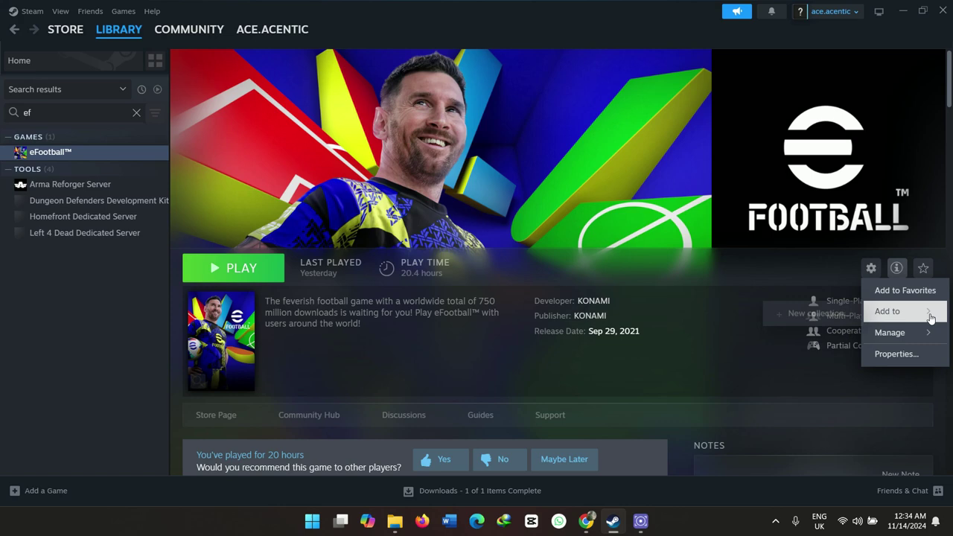
mouse_move(916, 341)
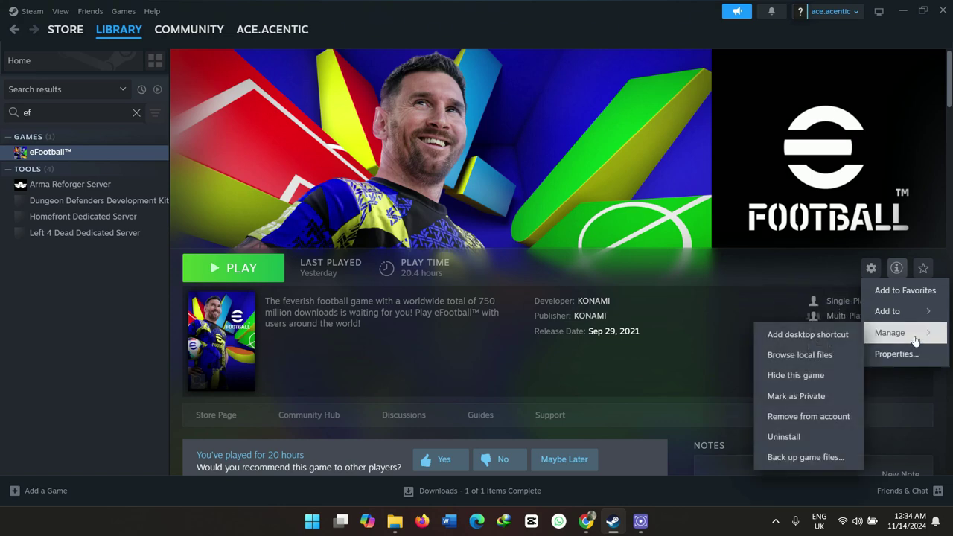
key("Escape")
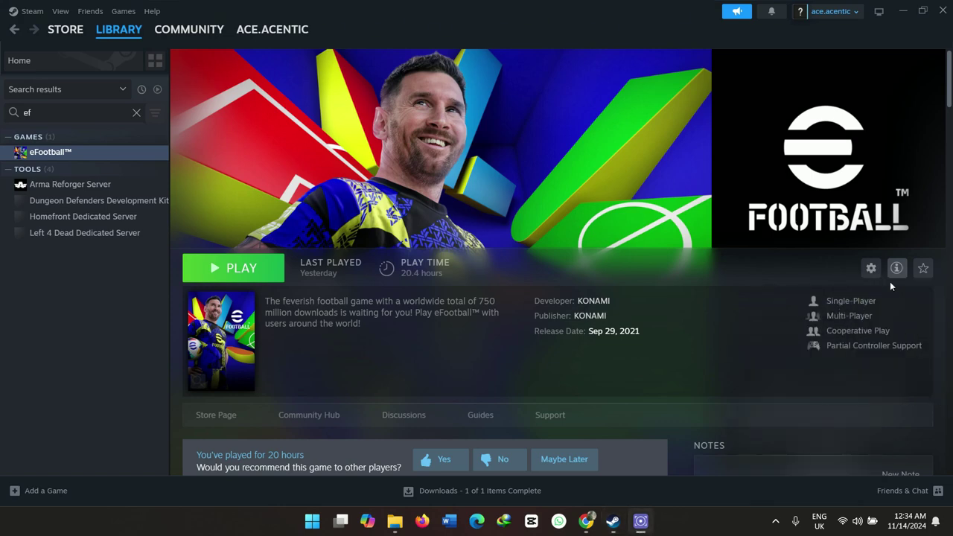
left_click(873, 269)
mouse_move(910, 340)
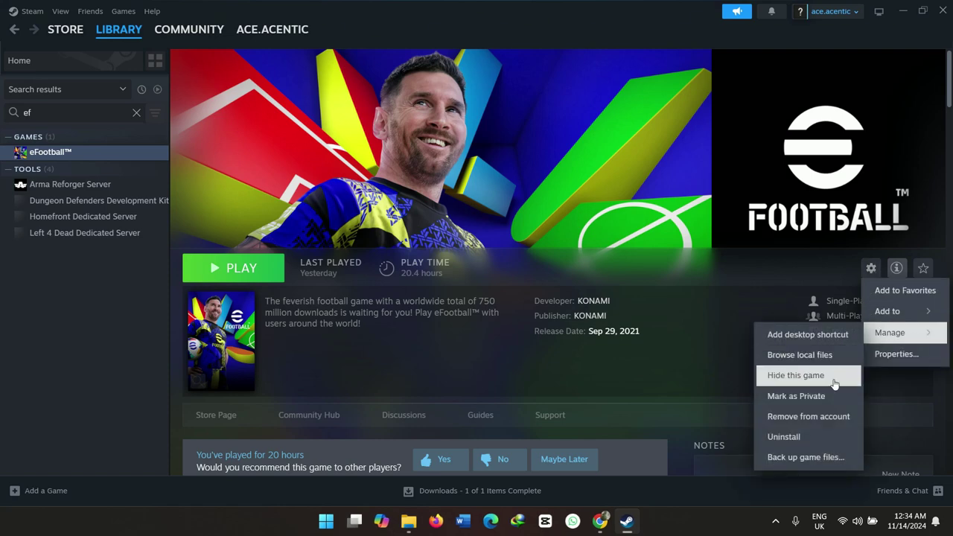
left_click(892, 355)
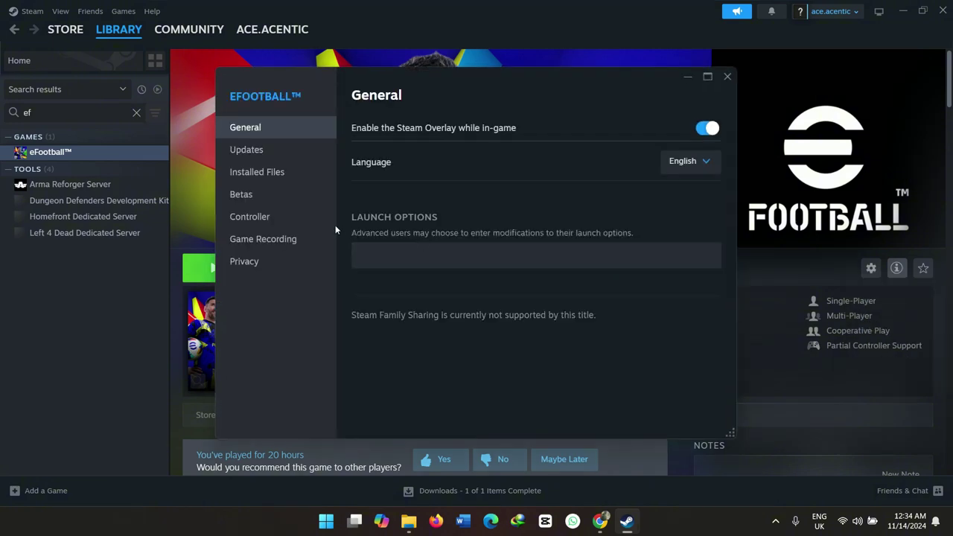
left_click(283, 213)
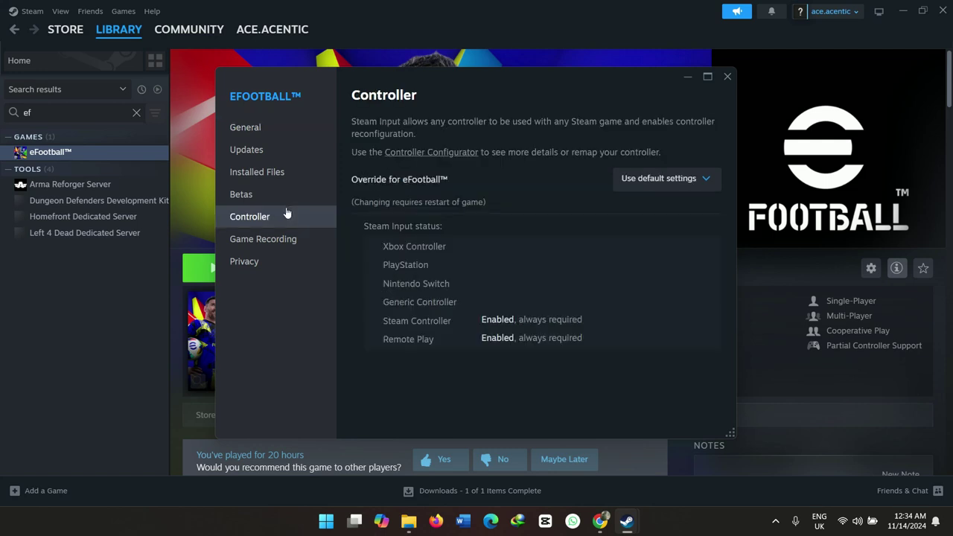
- Examine the Steam Input override options for eFootball, then minimize the properties and Steam windows
left_click(683, 182)
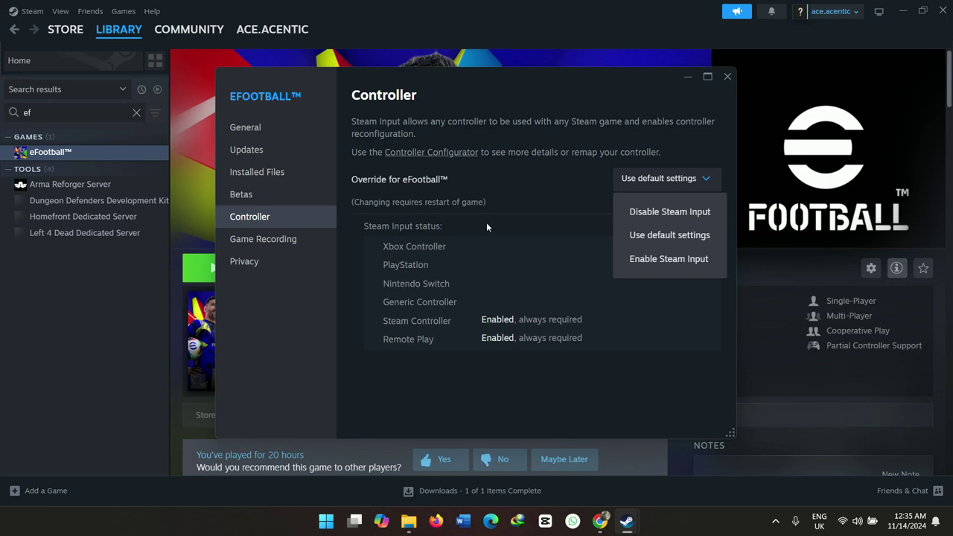
left_click(685, 79)
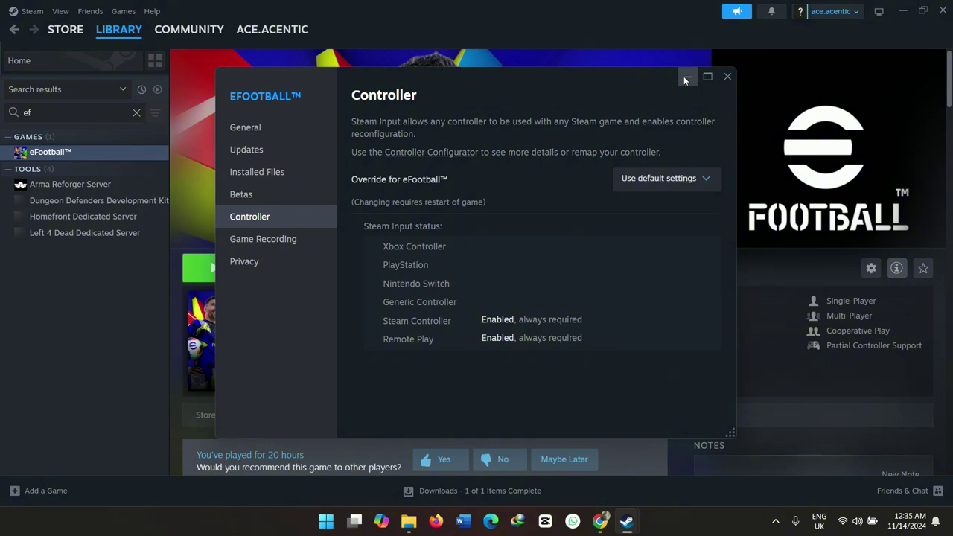
left_click(686, 77)
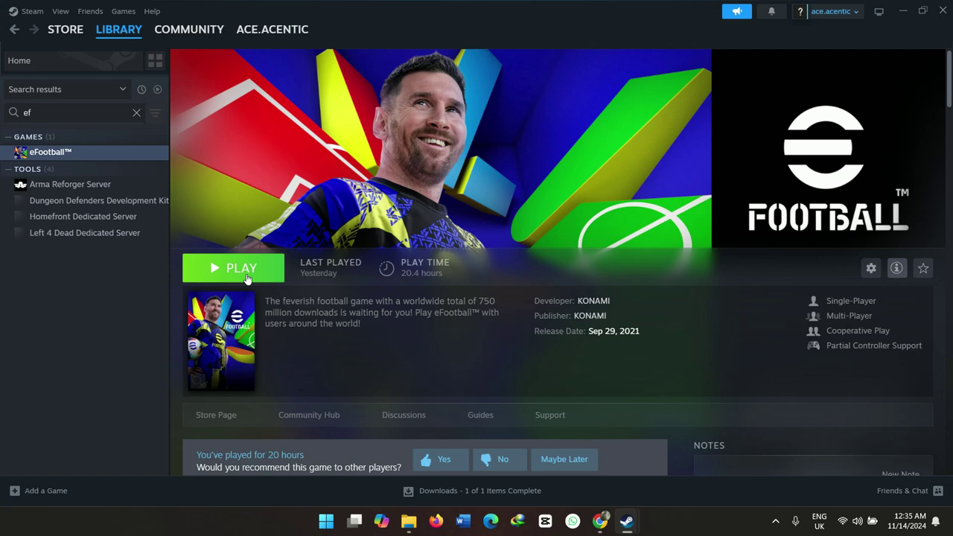
left_click(904, 12)
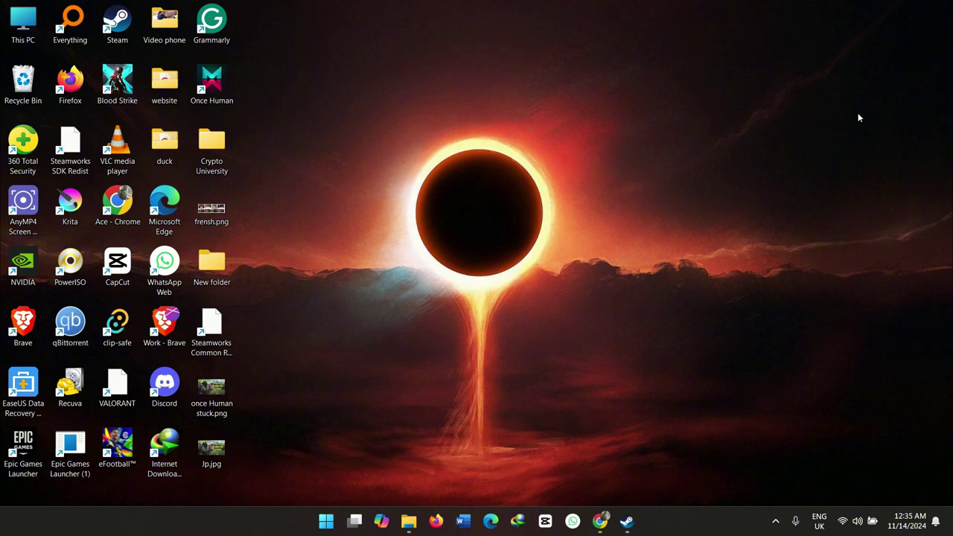
- Restore the X360 Controller Emulator window from the background to show the Twin USB Gamepad mapping
key("s")
left_click(775, 522)
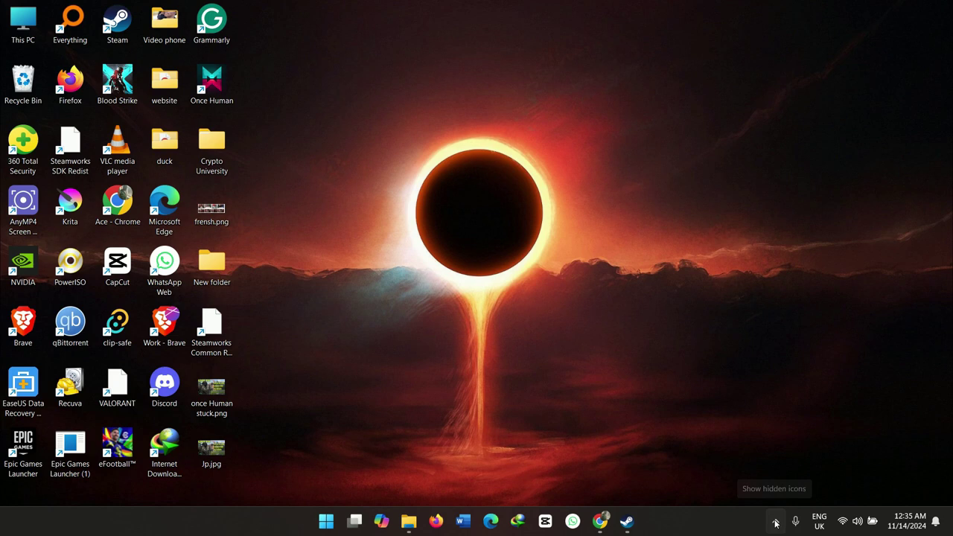
right_click(726, 462)
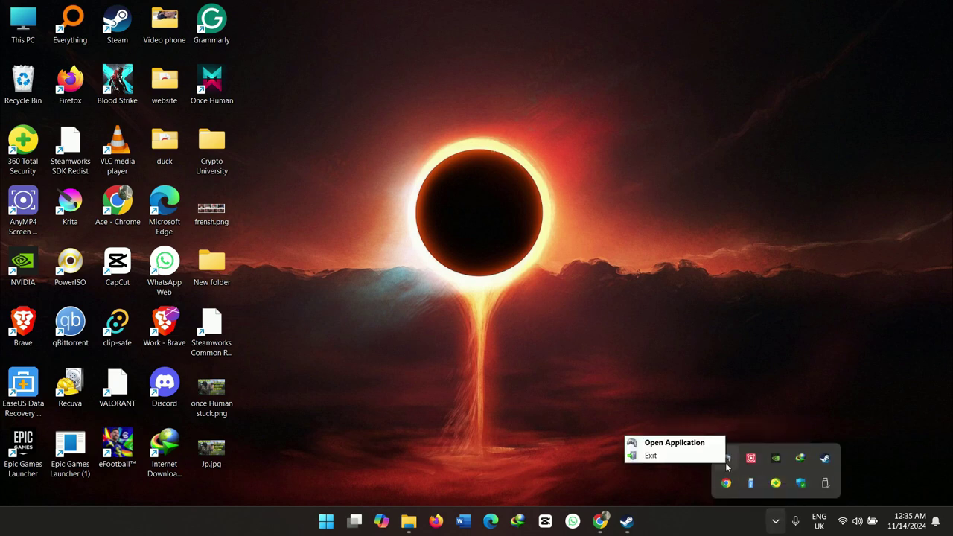
left_click(683, 450)
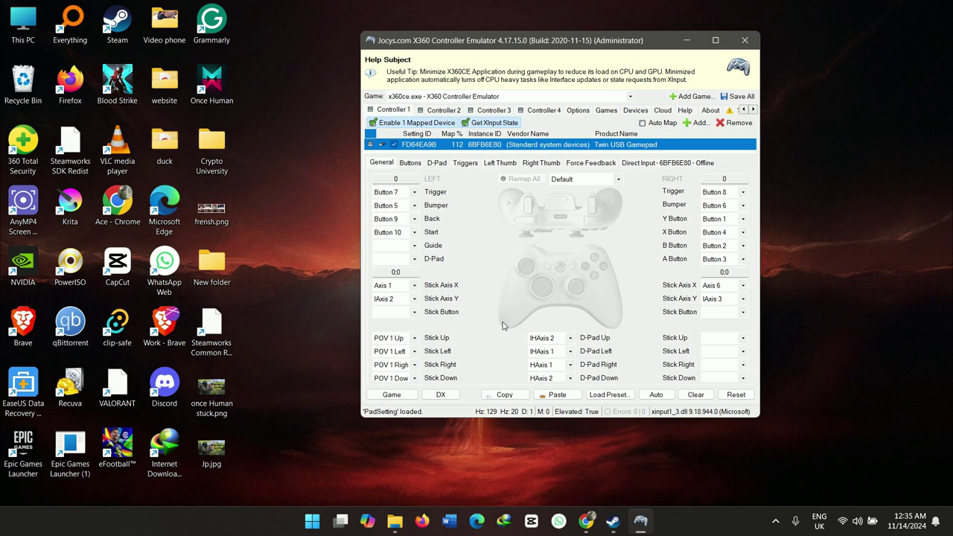
mouse_move(613, 521)
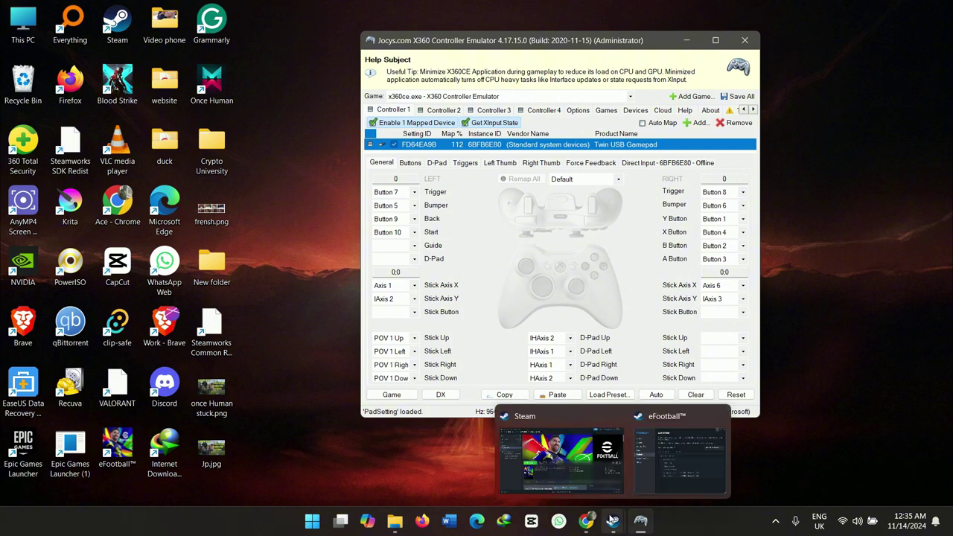